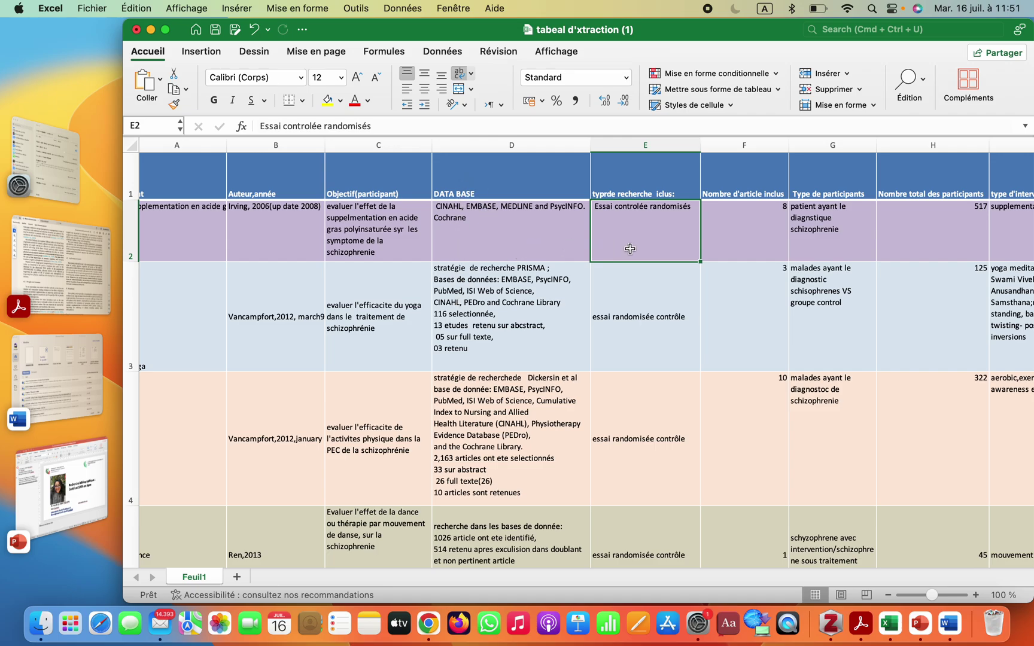
Step: Examine the extraction table's columns, from author and objective through databases, participants and intervention to results and article quality
scroll(629, 248, right, 5)
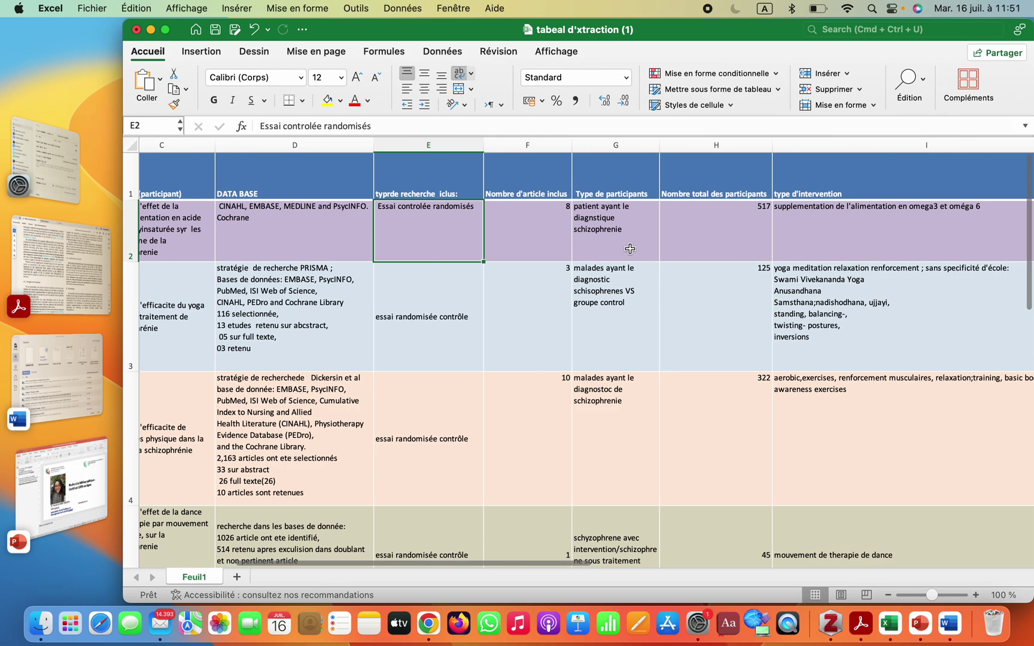
scroll(630, 248, right, 2)
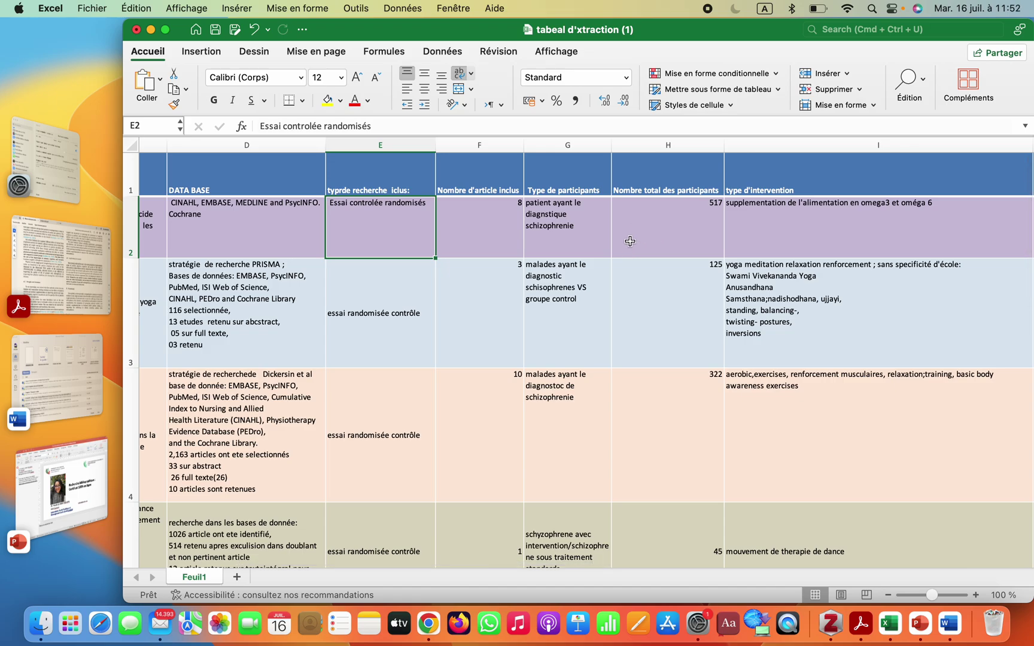
scroll(814, 309, right, 15)
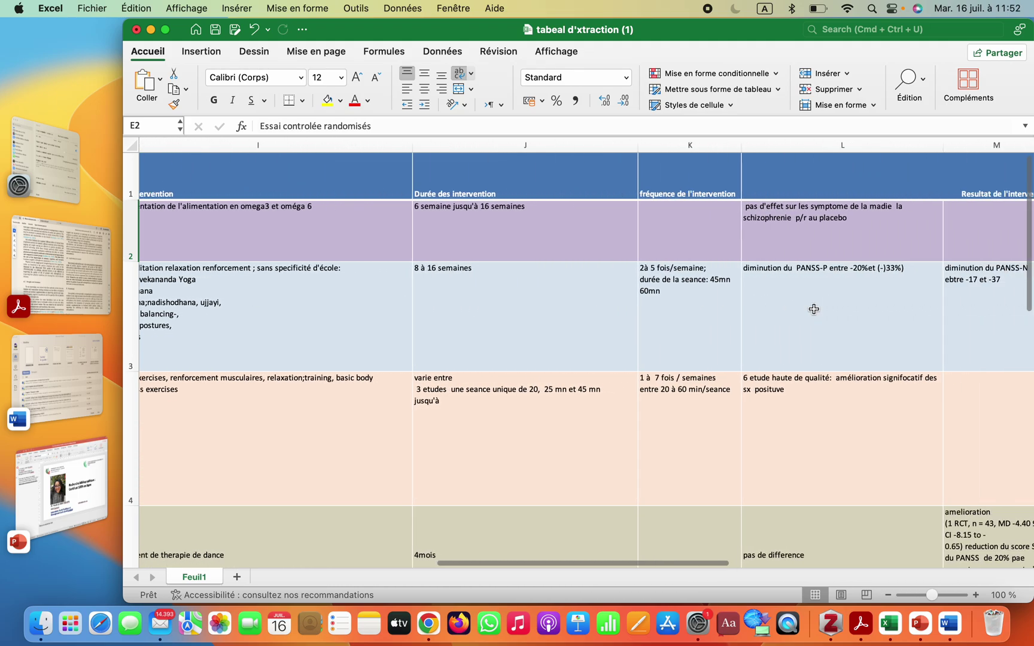
scroll(813, 310, right, 2)
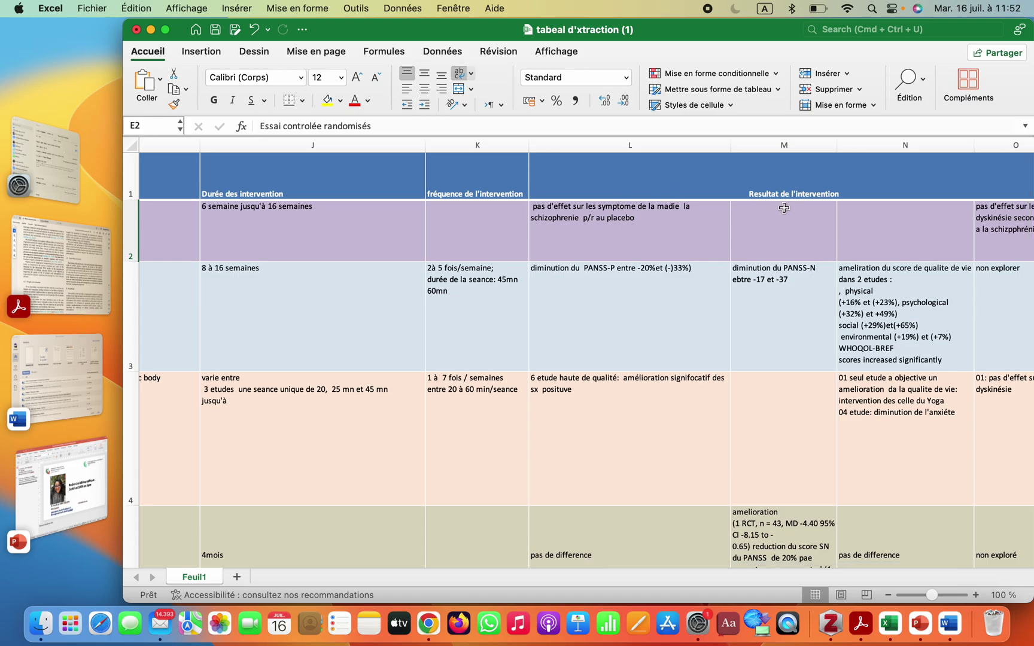
scroll(937, 226, right, 10)
scroll(942, 225, left, 12)
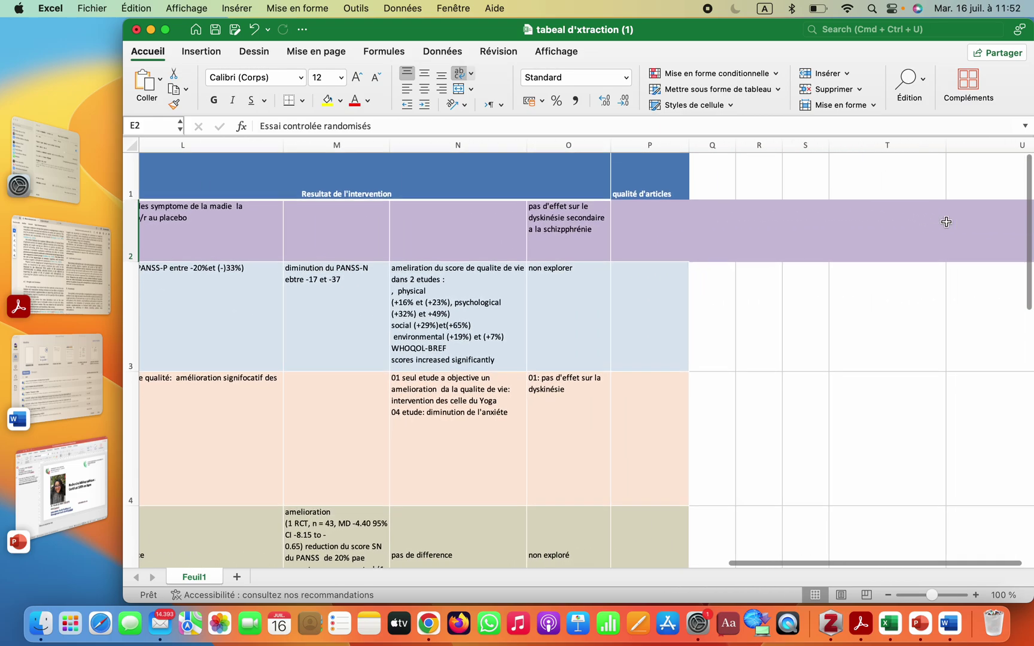
scroll(945, 222, left, 3)
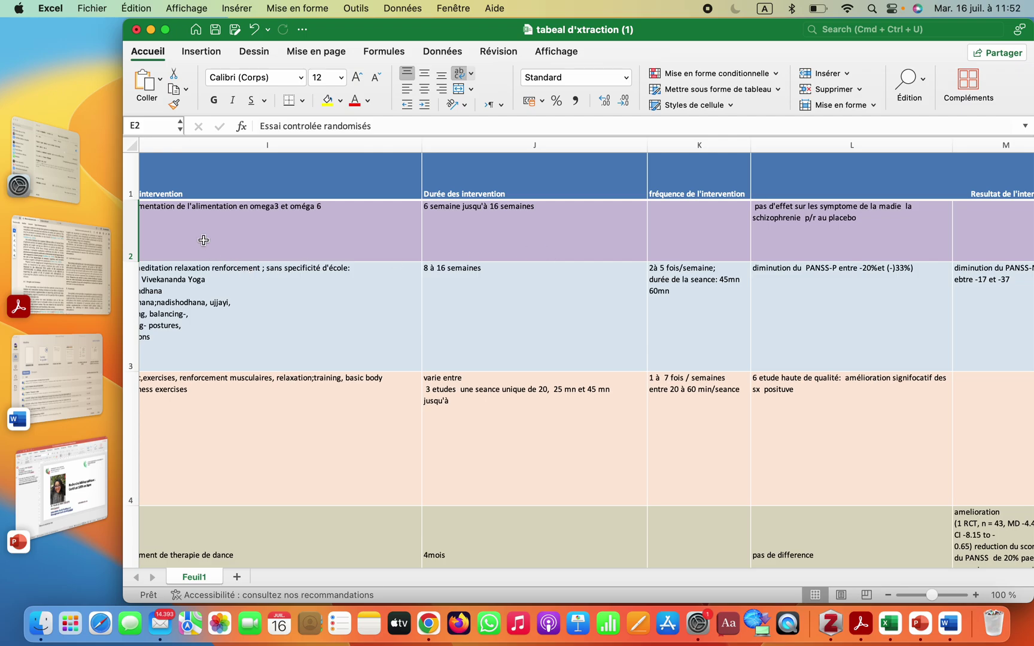
scroll(579, 291, right, 10)
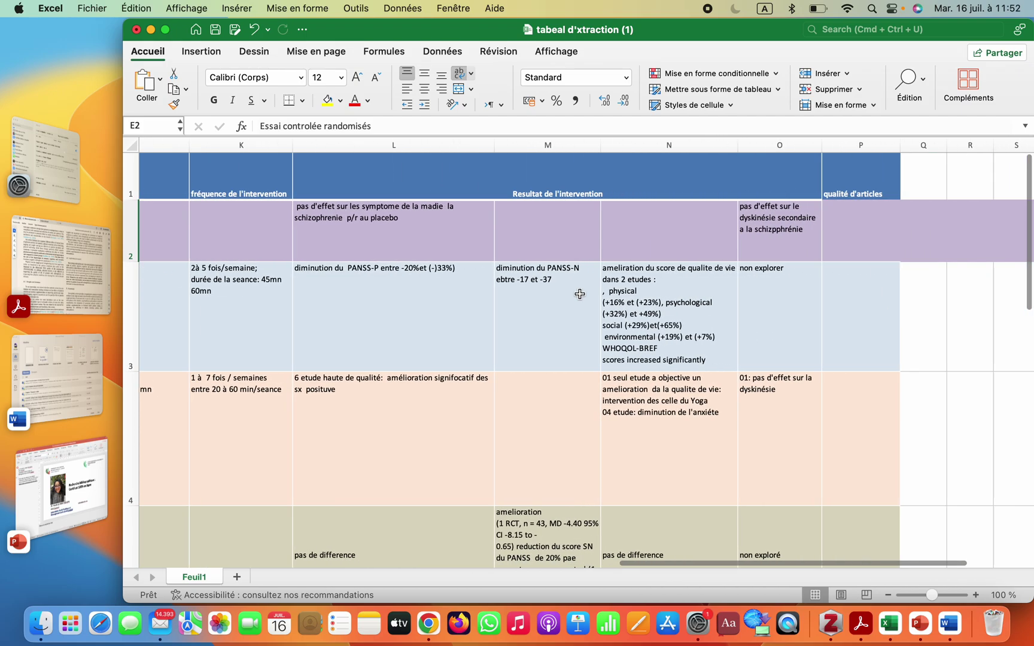
Step: Inspect the intervention result cells L2 to O2 for the fatty acid supplementation study
click(232, 250)
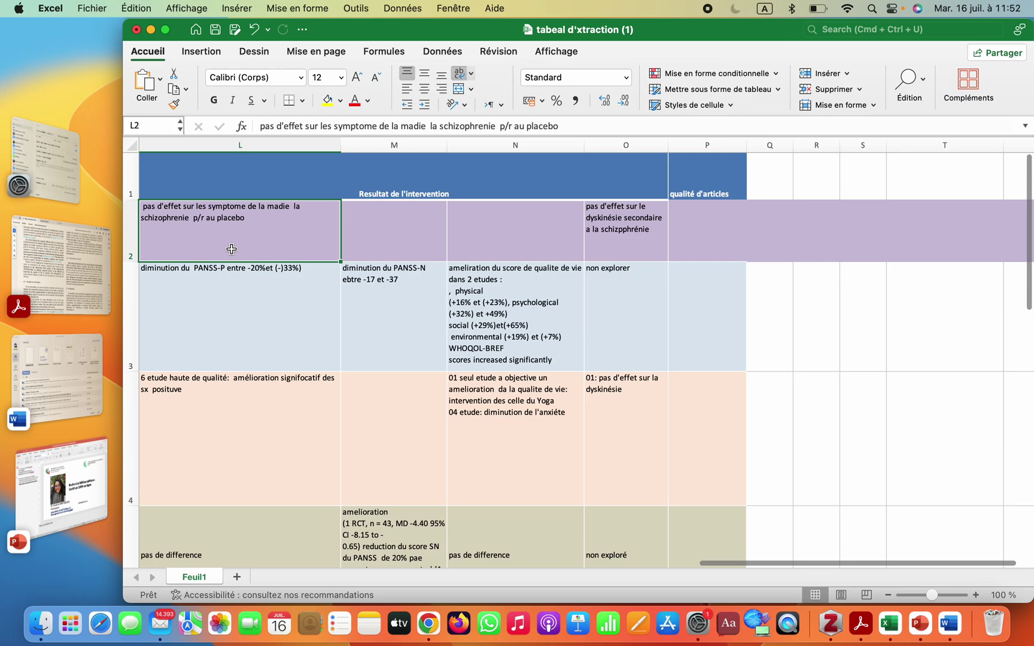
click(413, 215)
click(507, 226)
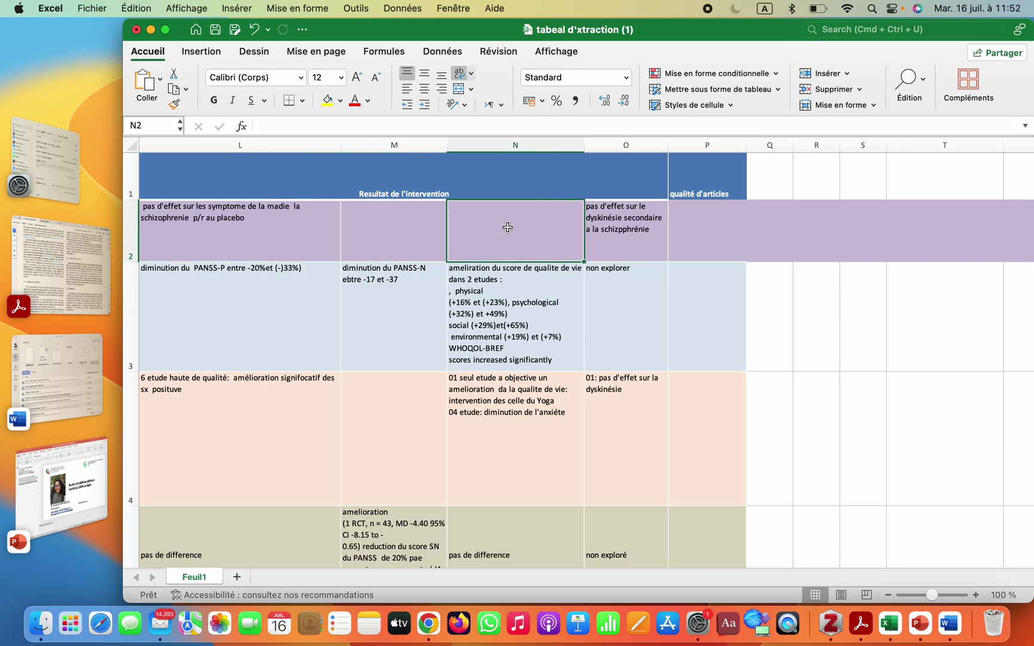
click(602, 228)
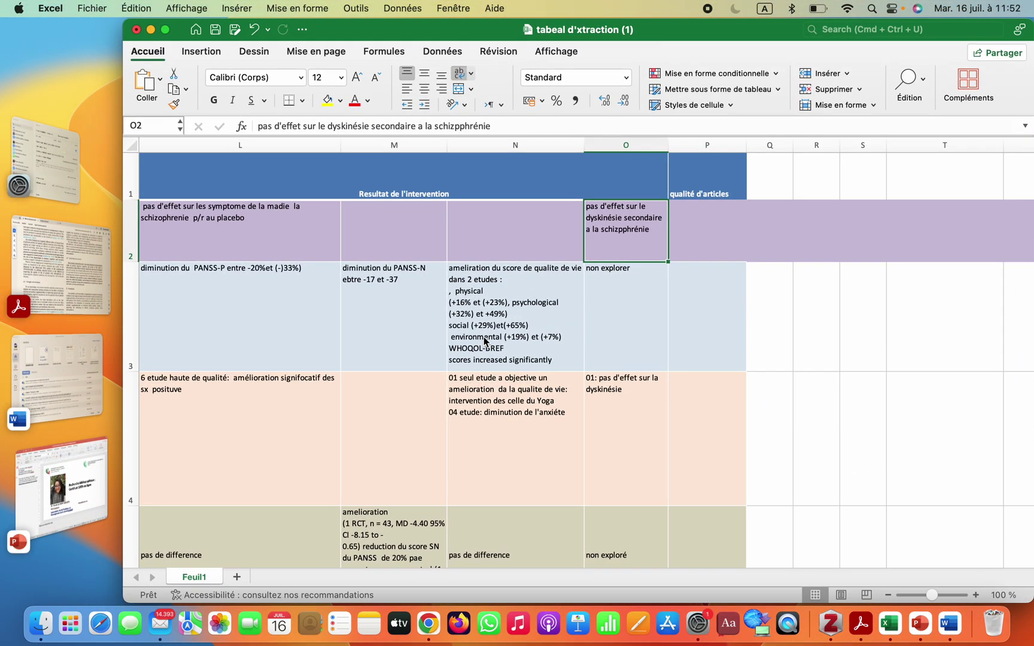
Step: Switch to the "Data extraction Froms KT HE" workbook and examine its "FINAL General description" and "Initial EIP coding framework" sheets
key(ctrl+Up)
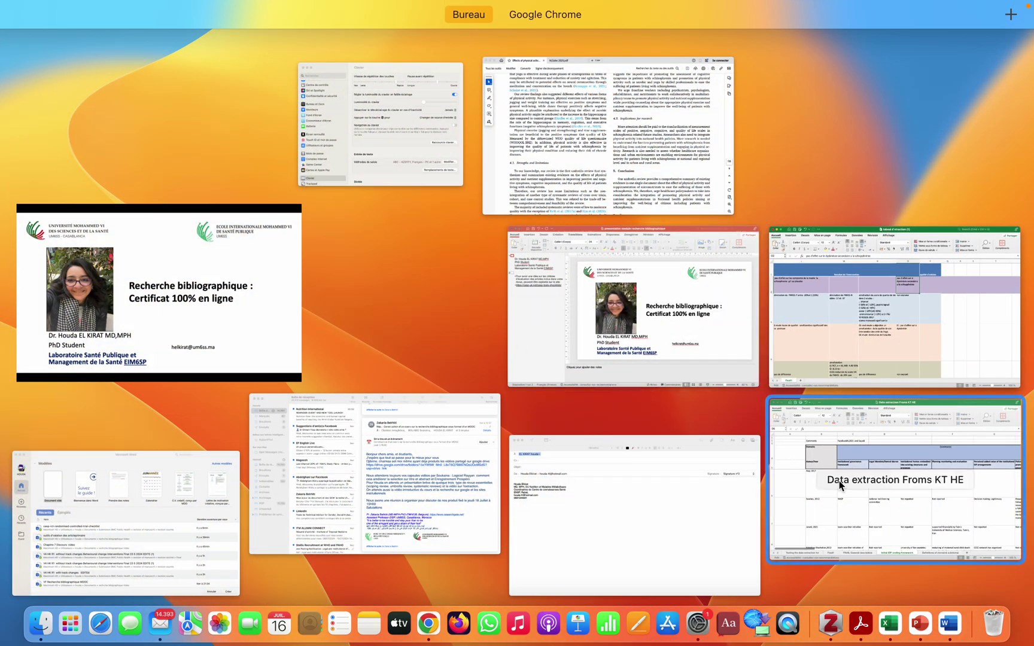
click(865, 492)
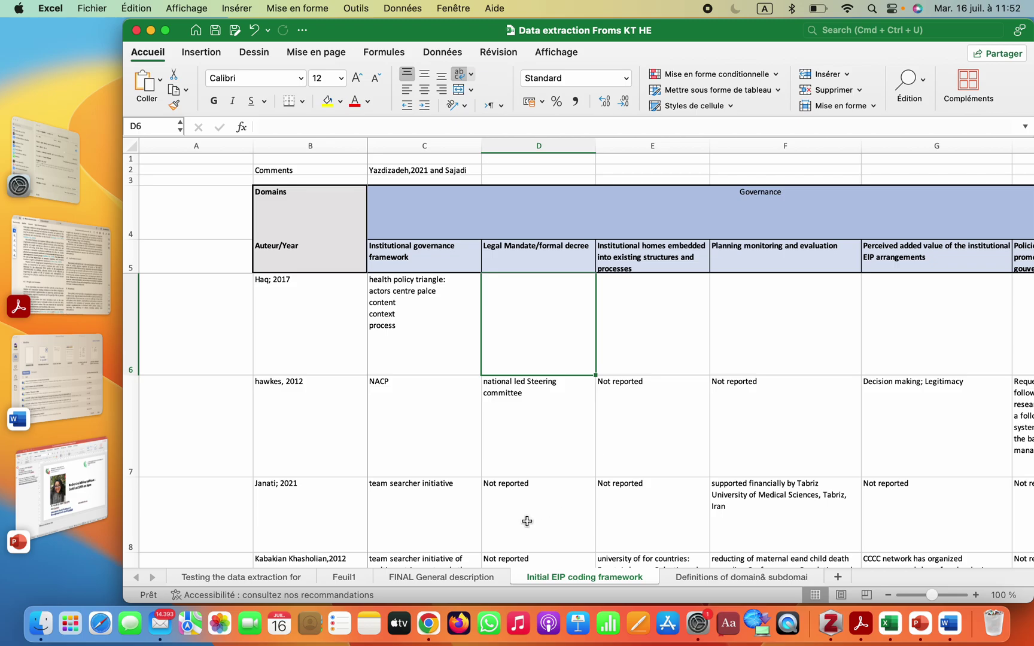
click(484, 577)
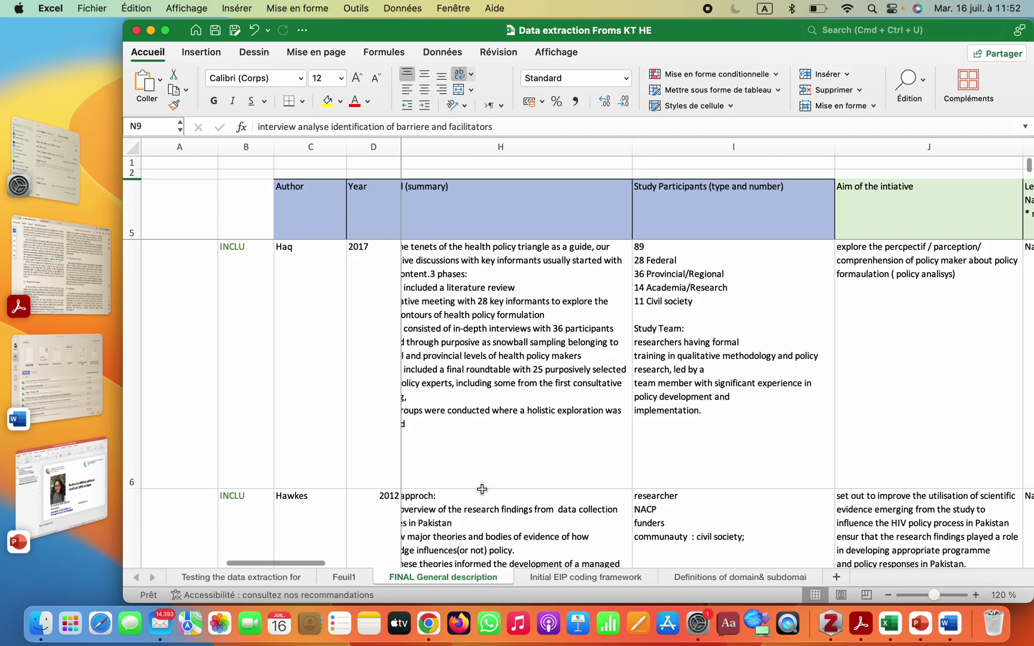
scroll(482, 489, left, 5)
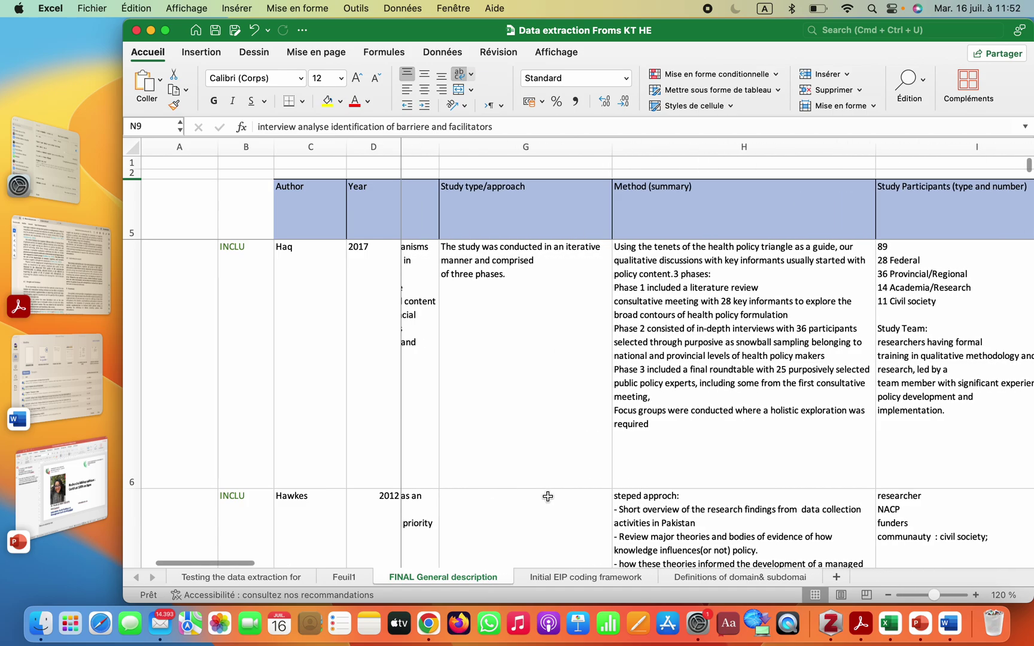
scroll(559, 500, left, 5)
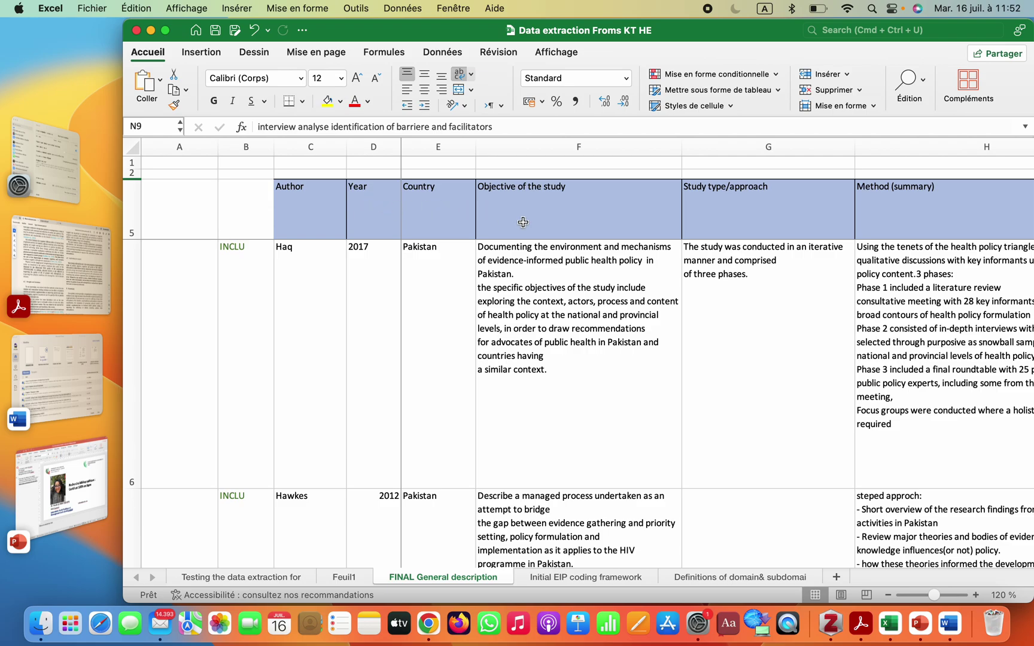
scroll(730, 274, right, 10)
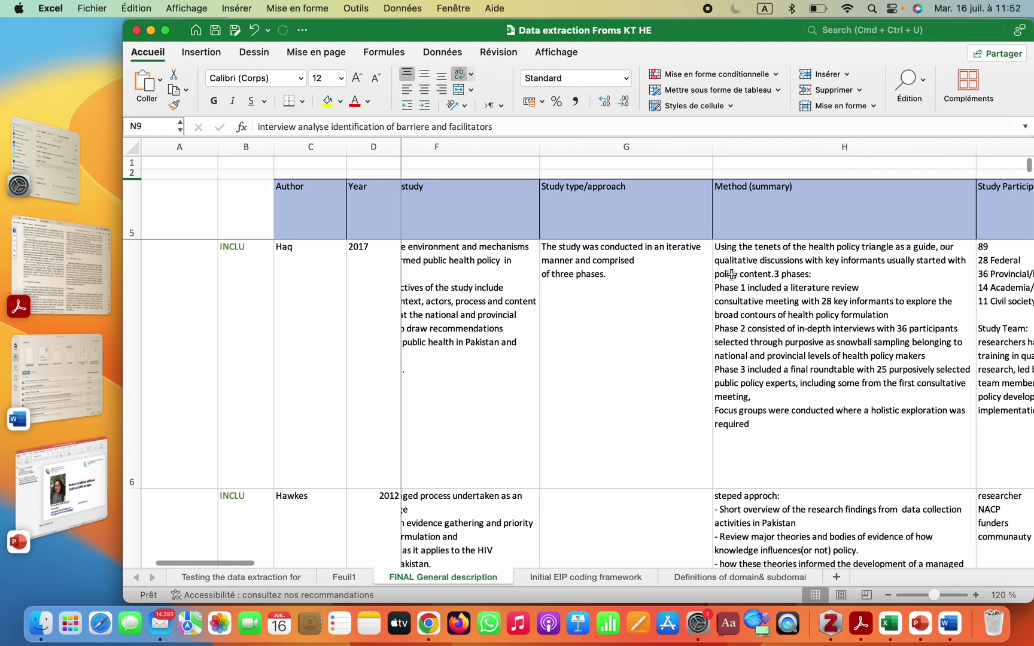
scroll(731, 274, right, 15)
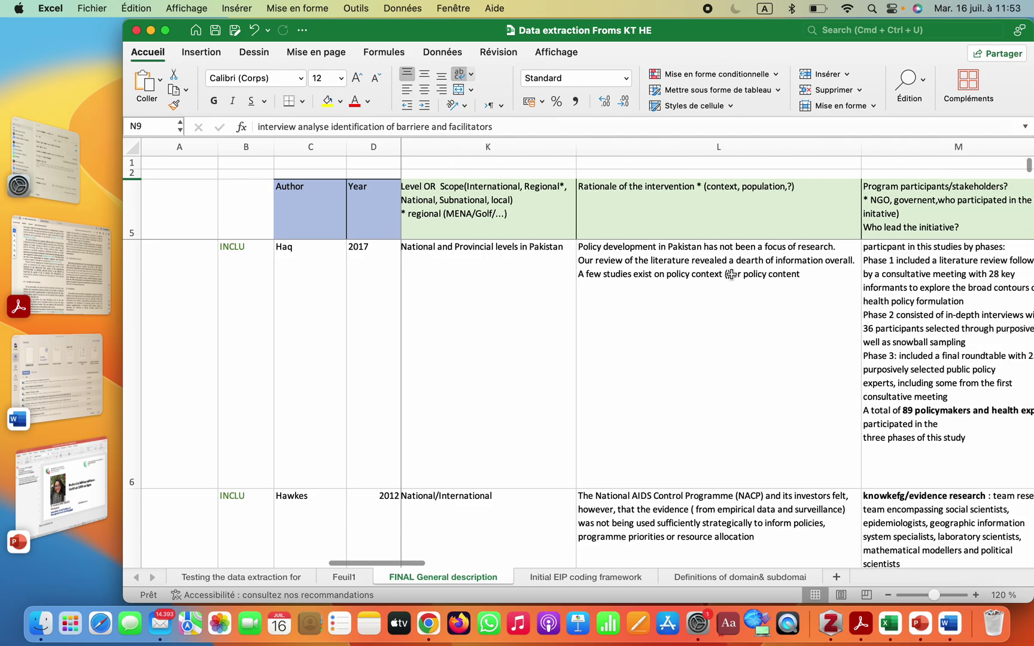
scroll(731, 274, right, 3)
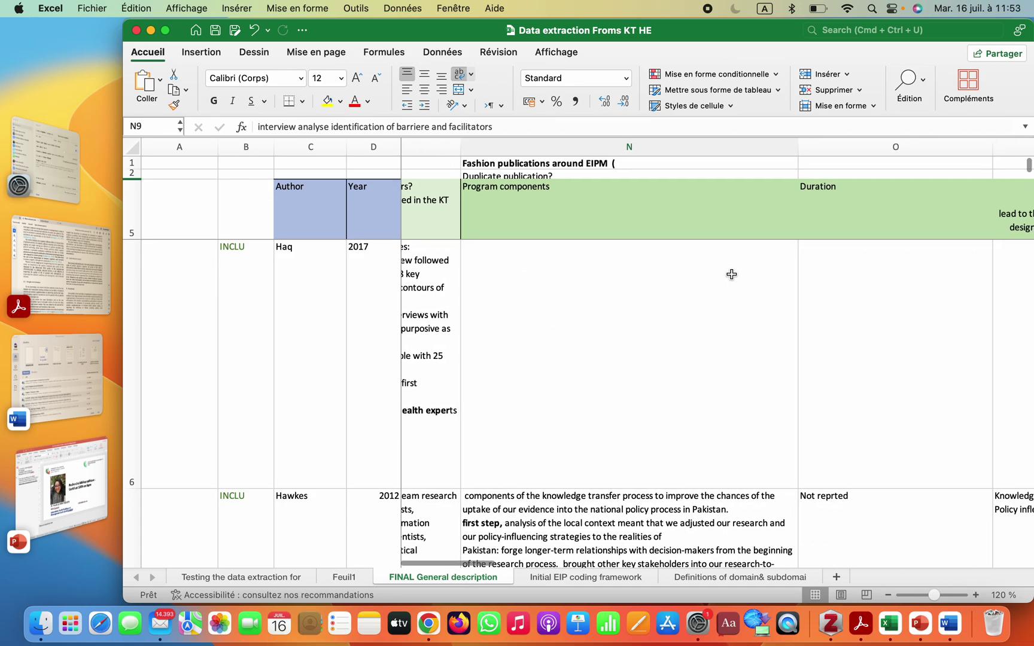
click(606, 578)
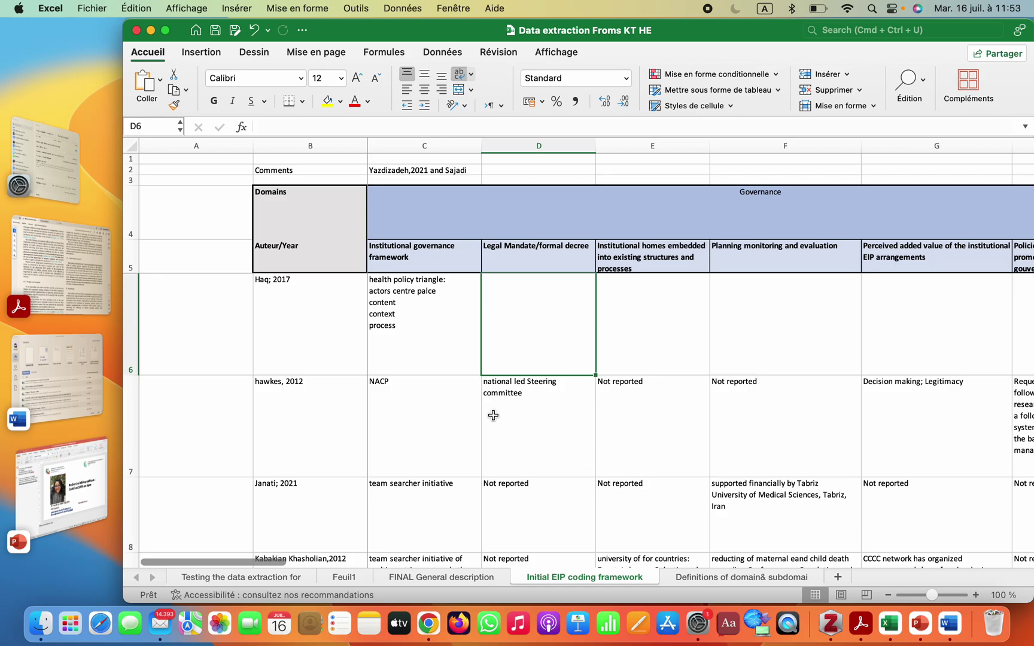
scroll(492, 416, up, 1)
Step: Switch to the published article in Acrobat Reader and examine its study selection flowchart, Table 2 on included reviews and Table 4 on effects
click(67, 296)
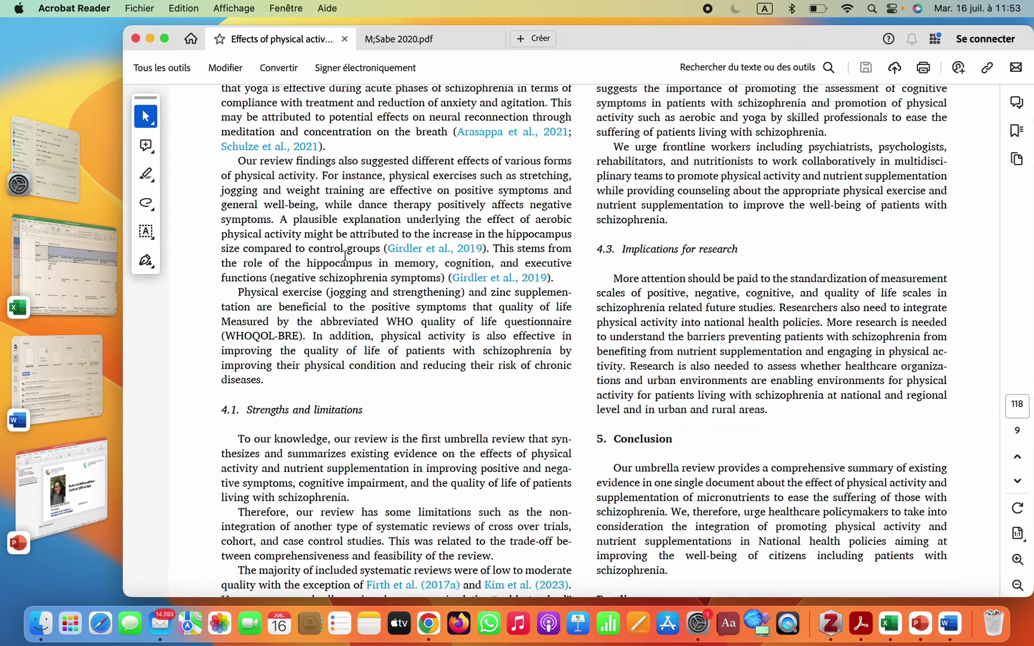
scroll(371, 269, up, 15)
scroll(371, 269, up, 10)
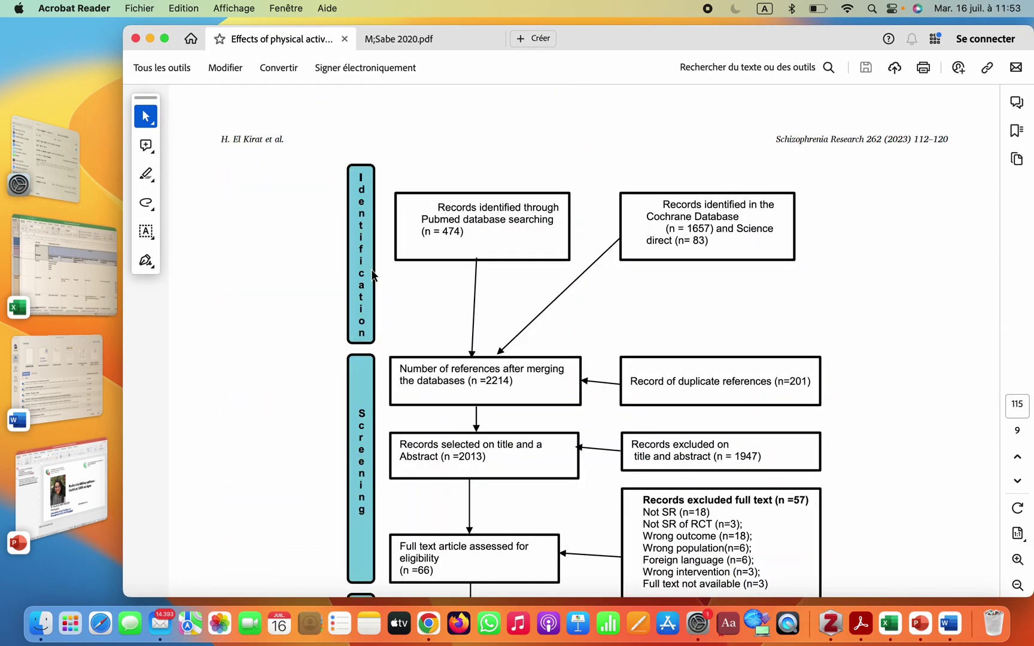
scroll(371, 269, down, 10)
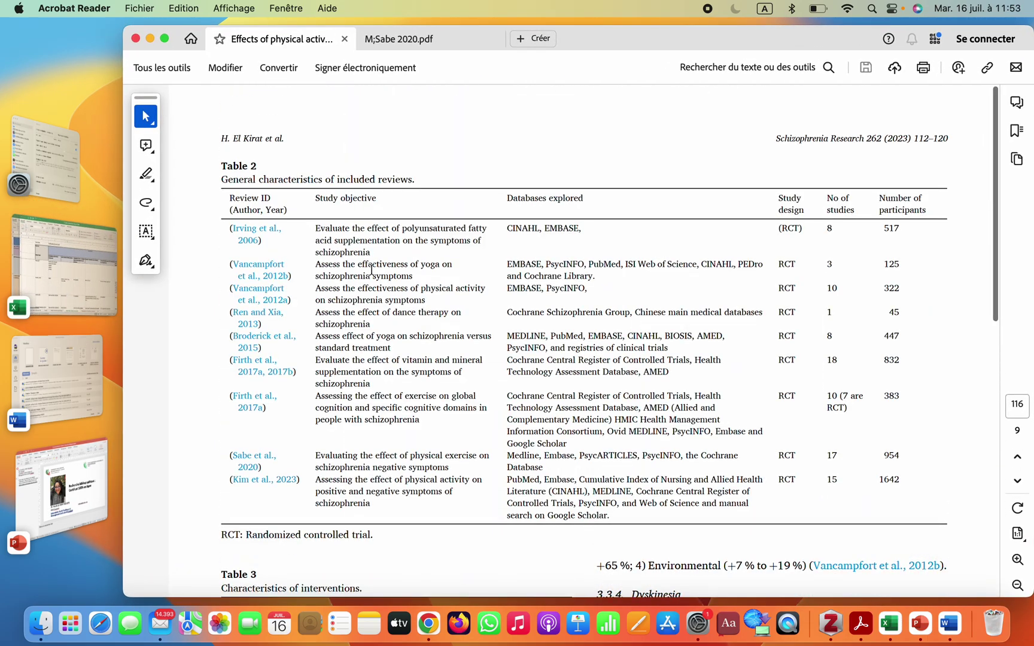
scroll(371, 269, up, 10)
scroll(371, 273, down, 4)
scroll(372, 274, down, 10)
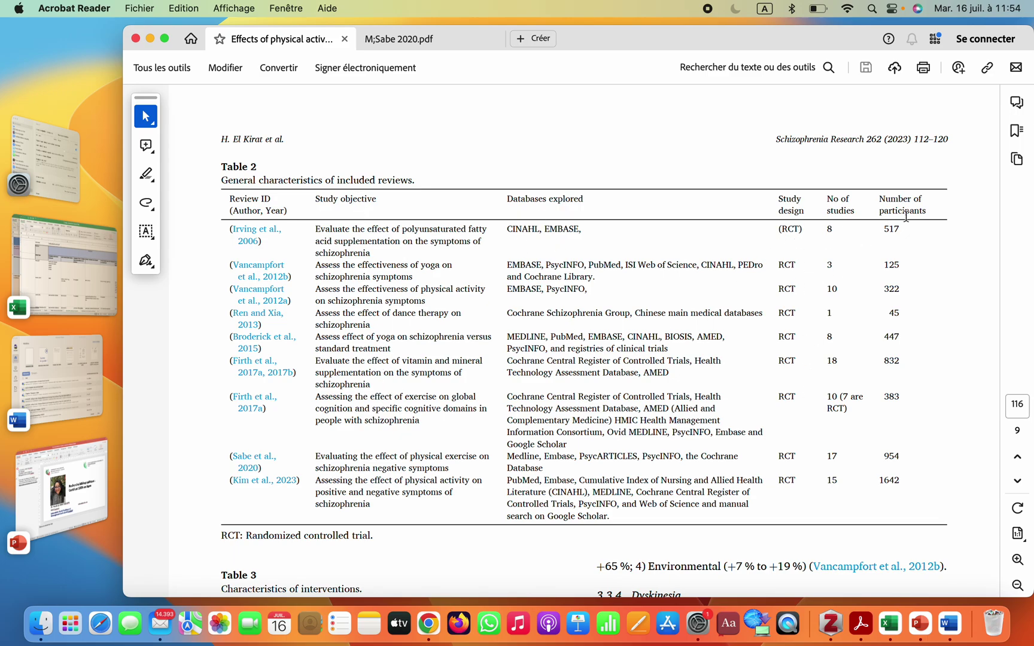
scroll(906, 216, down, 15)
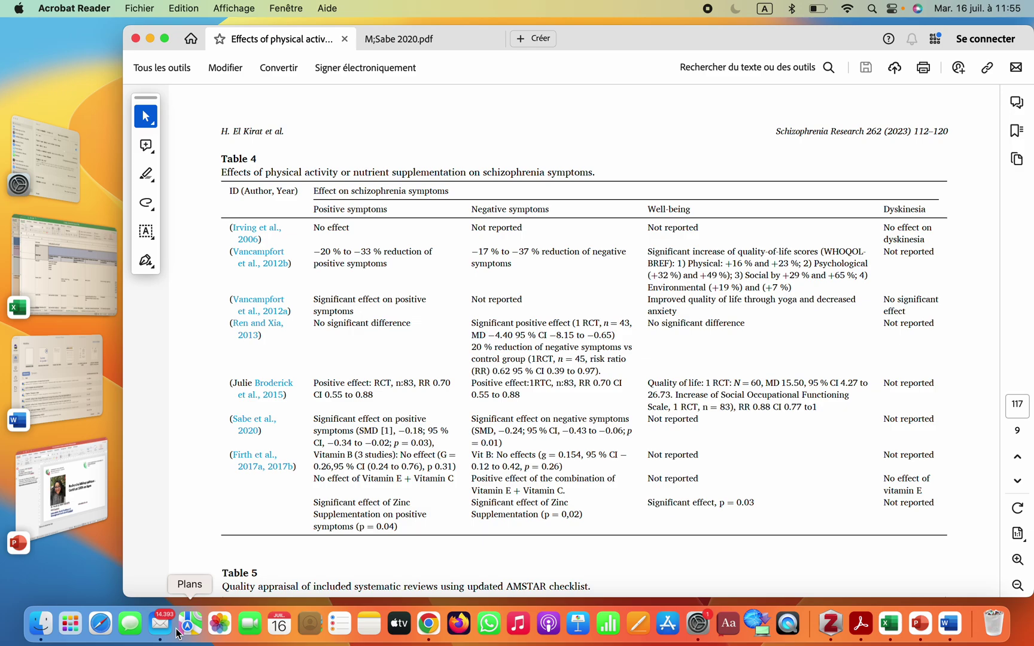
Step: Switch to the PowerPoint slideshow, go to the slide on article appraisal criteria and open its casp-uk.net checklists link
click(80, 494)
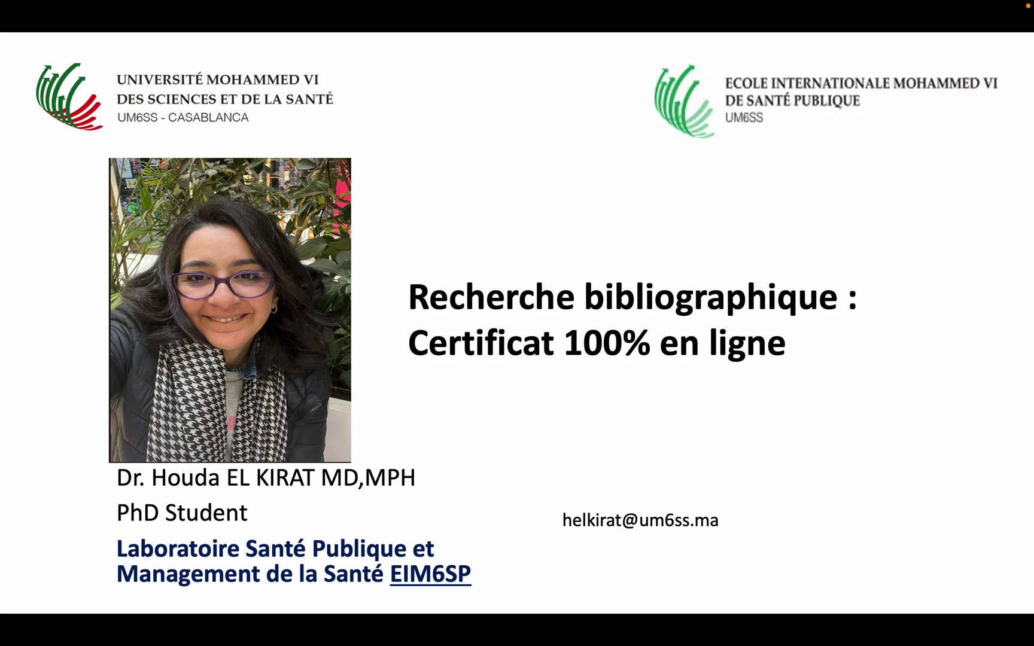
key(Right)
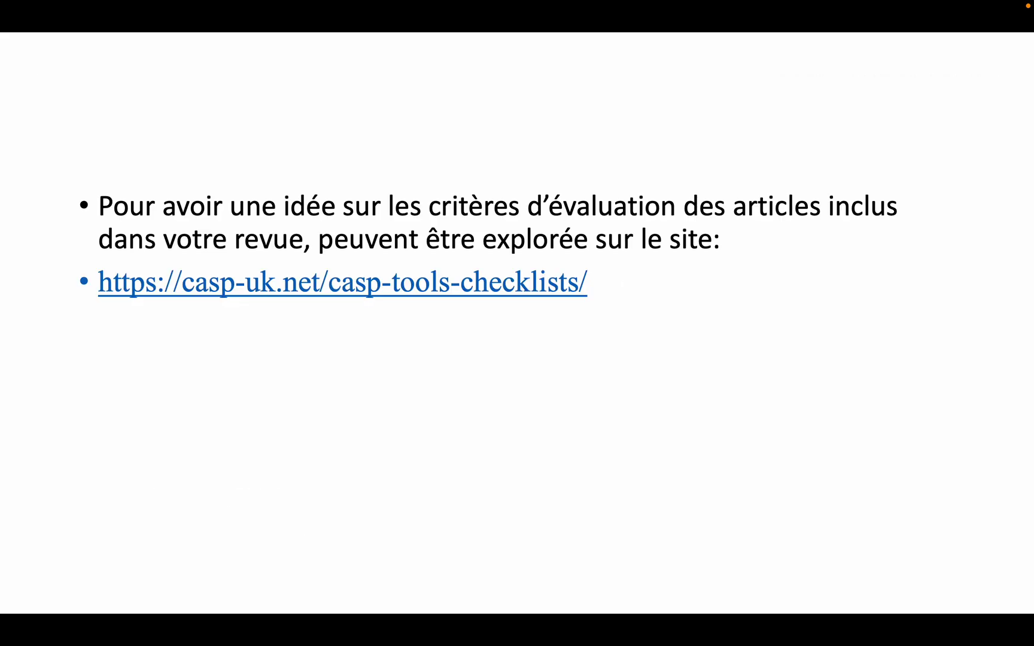
click(279, 286)
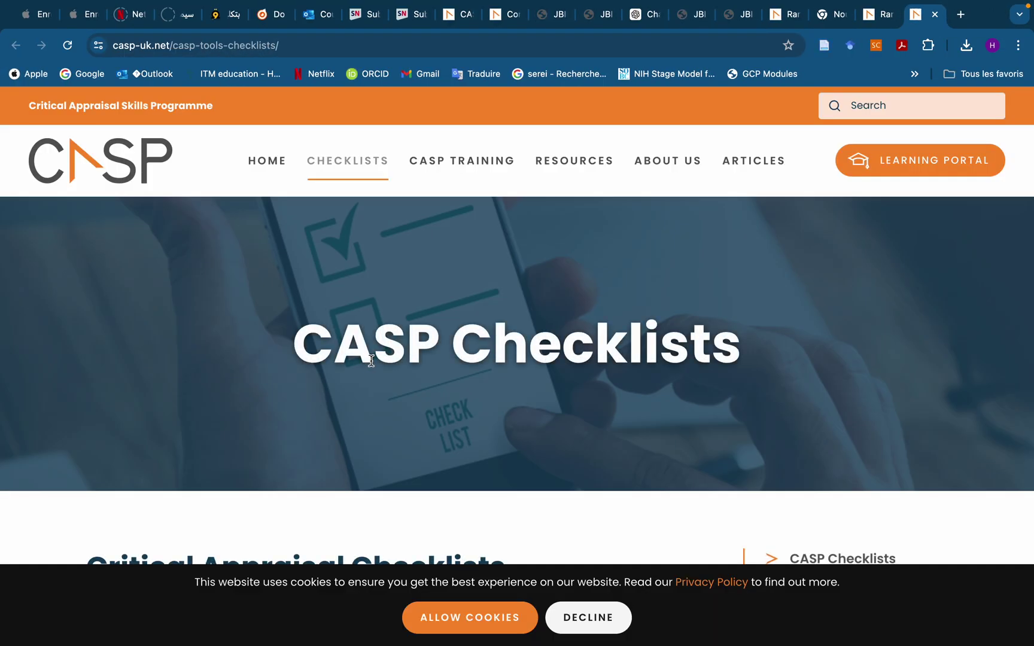
Step: Open the PDF version of the Systematic Review Checklist from the CASP critical appraisal checklists
scroll(371, 359, down, 5)
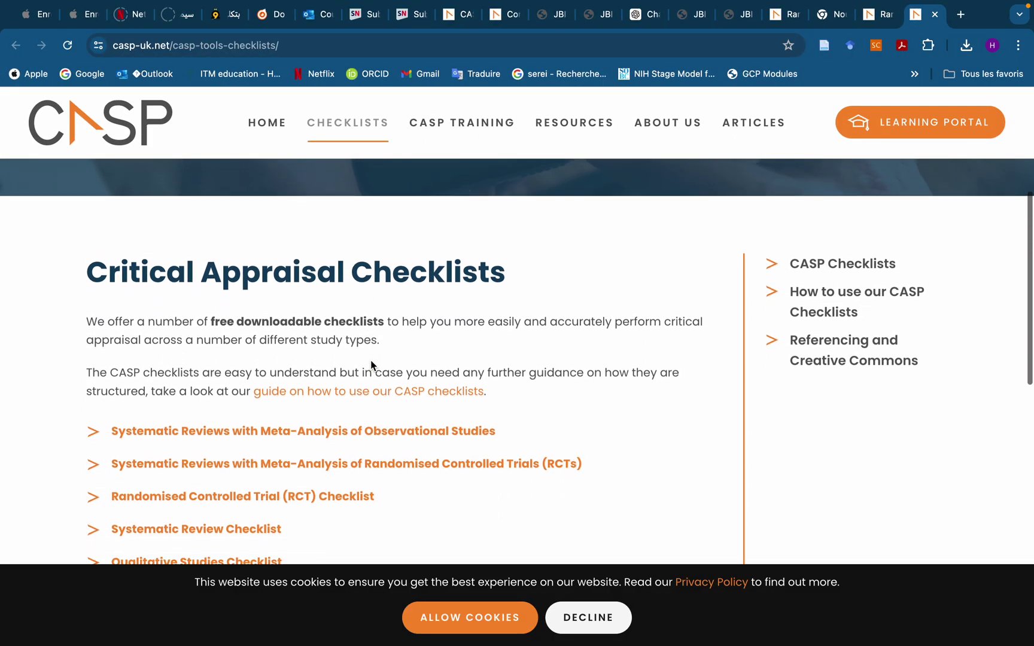
scroll(371, 361, down, 3)
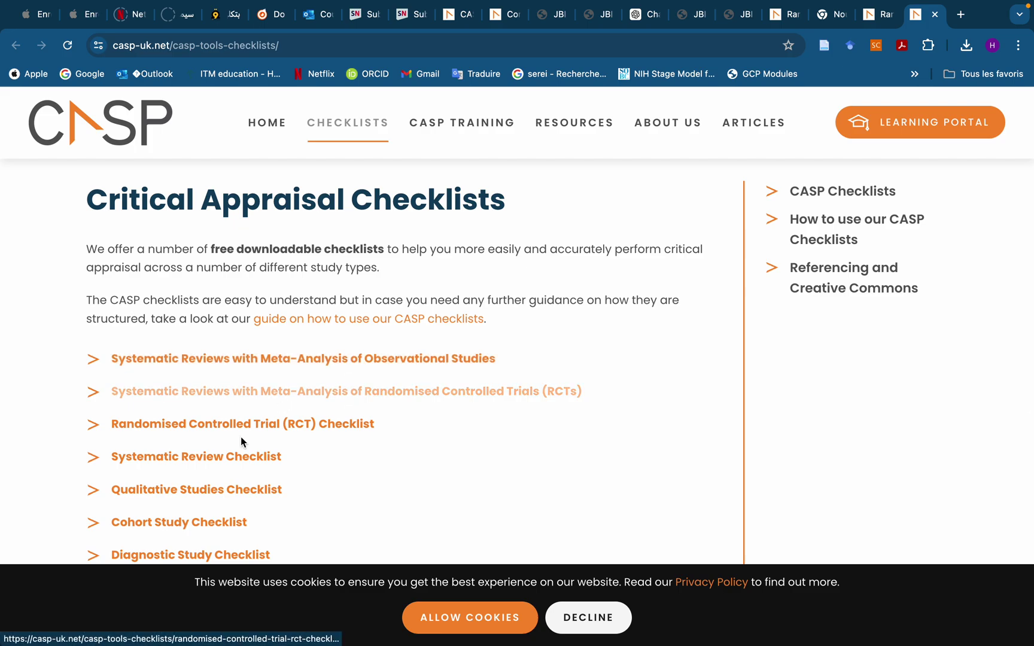
click(211, 460)
scroll(211, 461, down, 5)
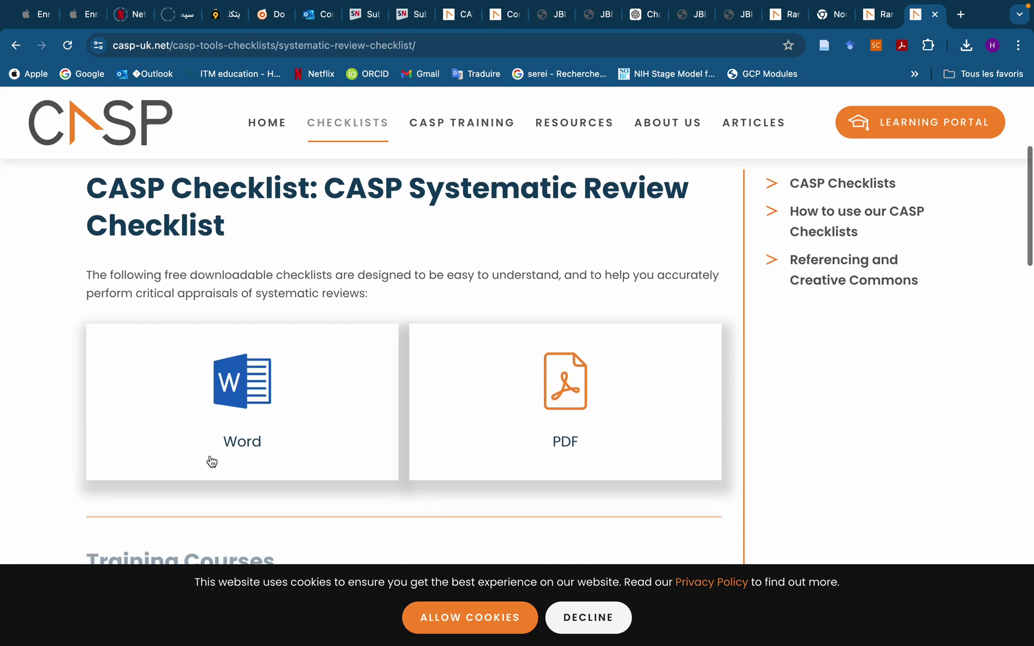
scroll(211, 460, down, 3)
click(574, 311)
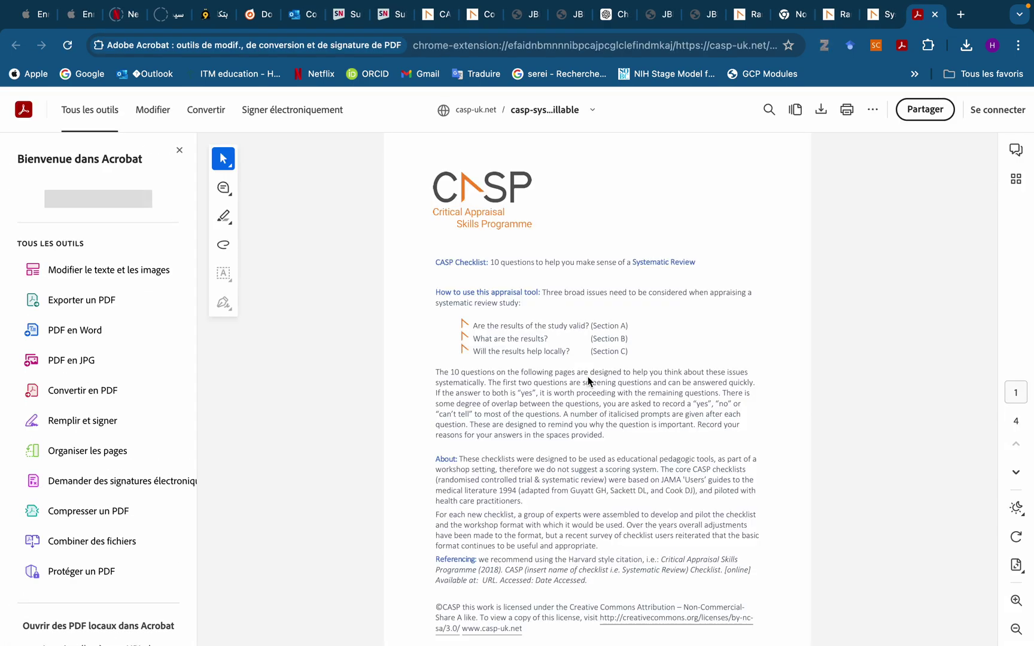
Step: Examine questions 1 to 3 of Section A in the systematic review checklist, with their answer boxes and hints
scroll(588, 381, down, 10)
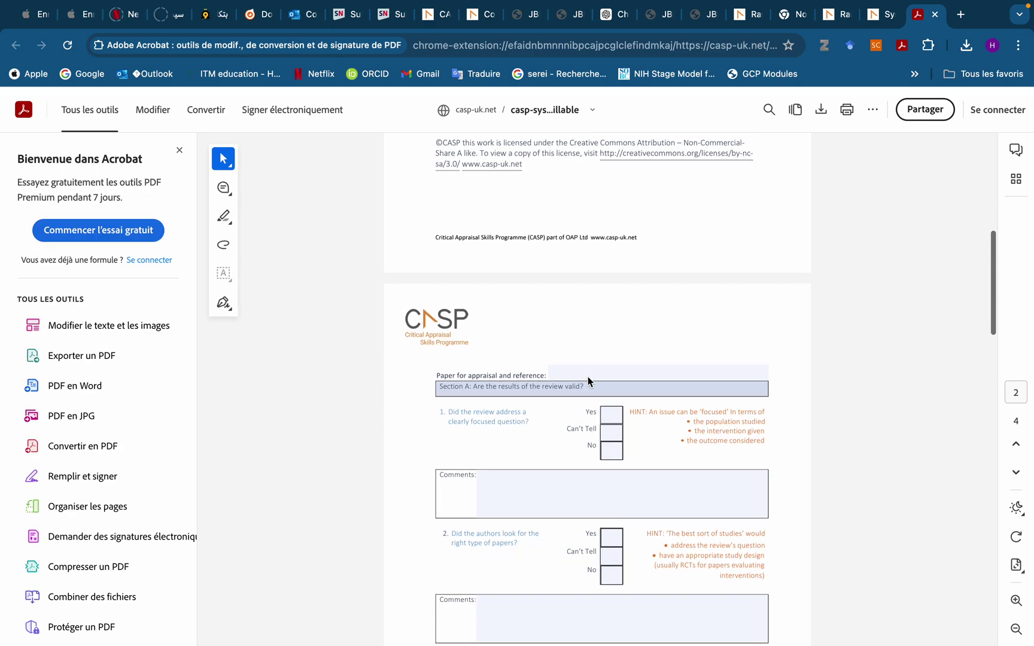
scroll(588, 381, down, 2)
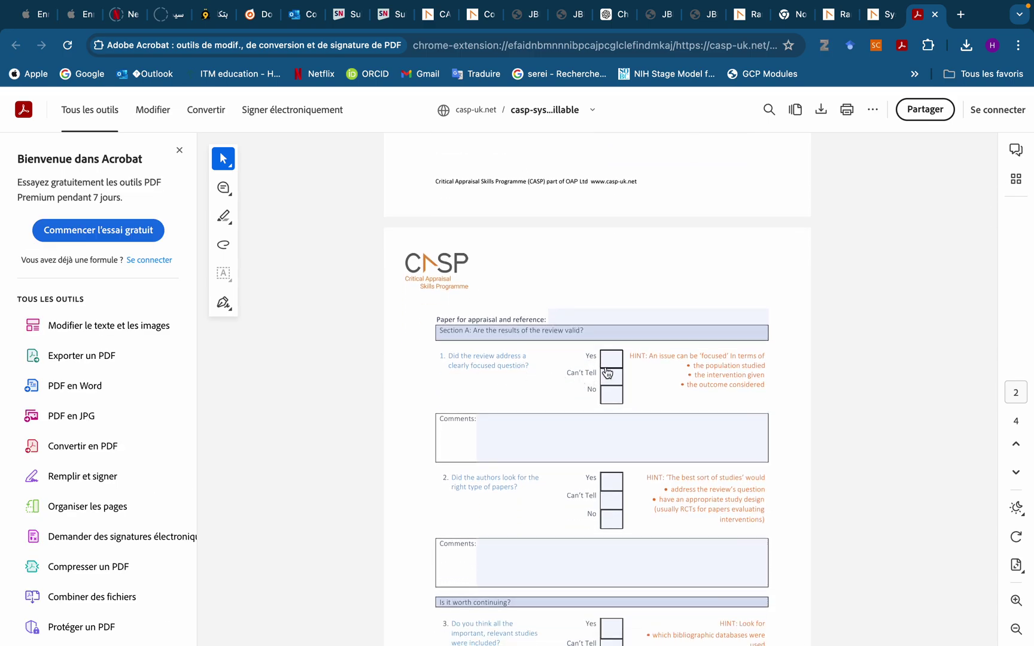
scroll(563, 384, down, 1)
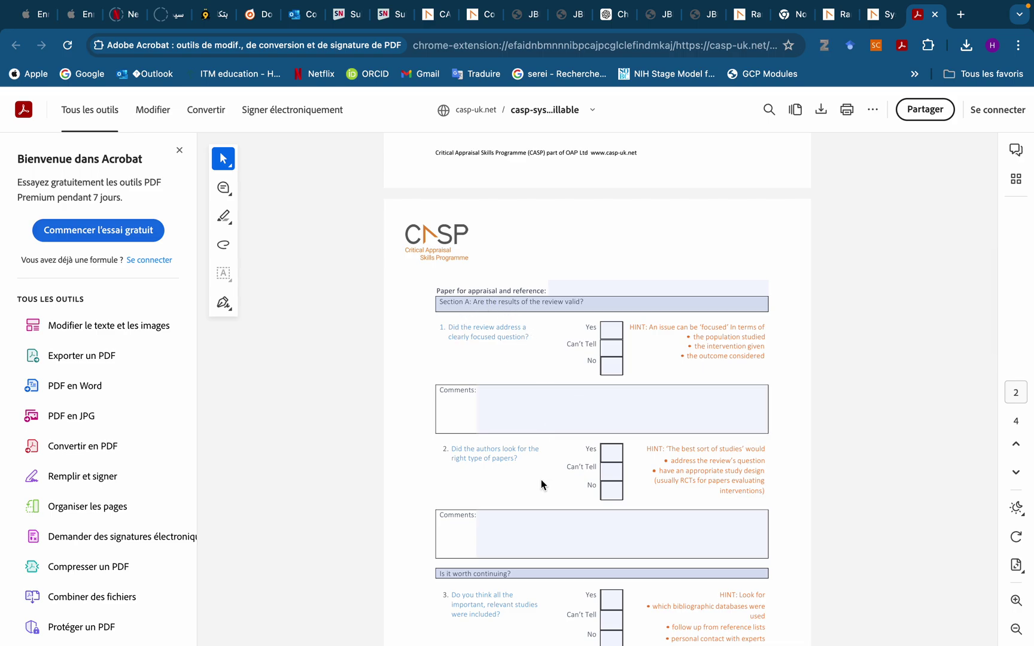
scroll(545, 479, down, 3)
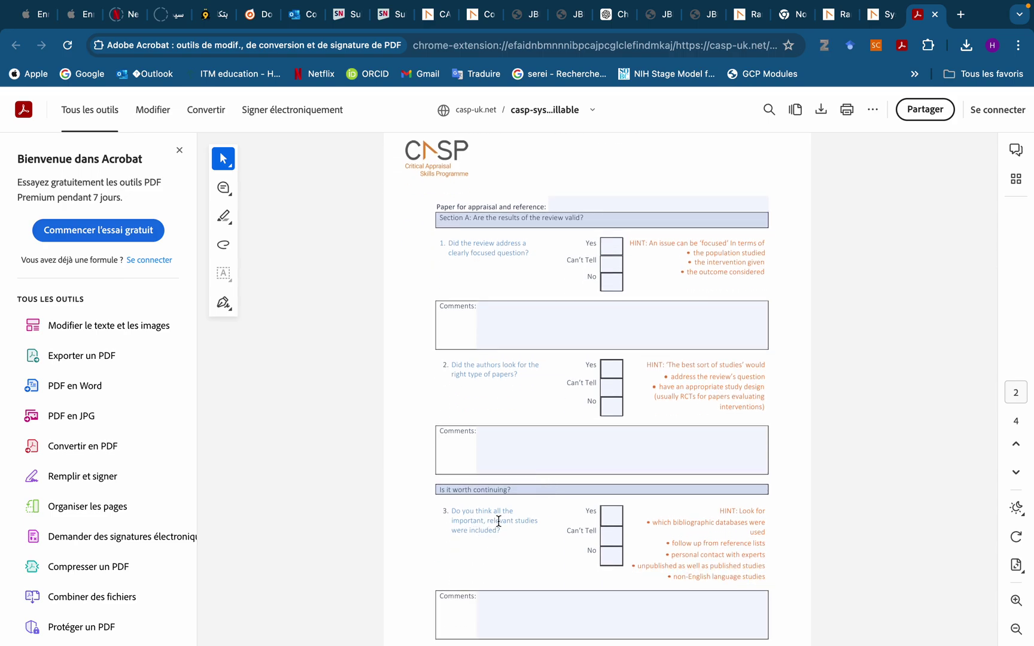
Step: Examine questions 4 and 5 of the systematic review checklist, with their answer boxes and hints
scroll(519, 537, down, 5)
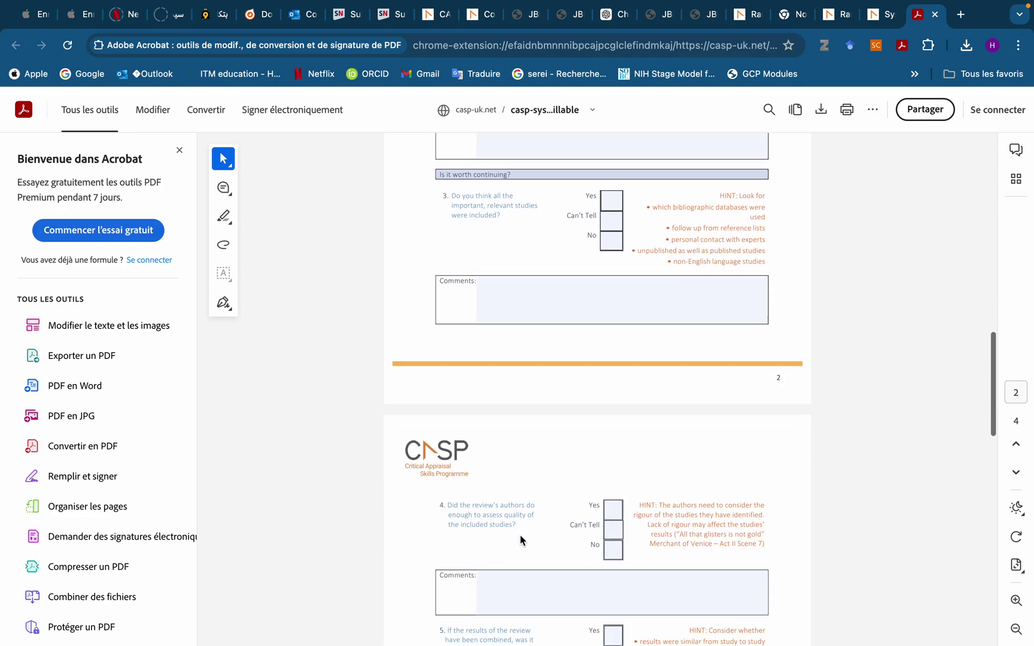
scroll(520, 534, down, 3)
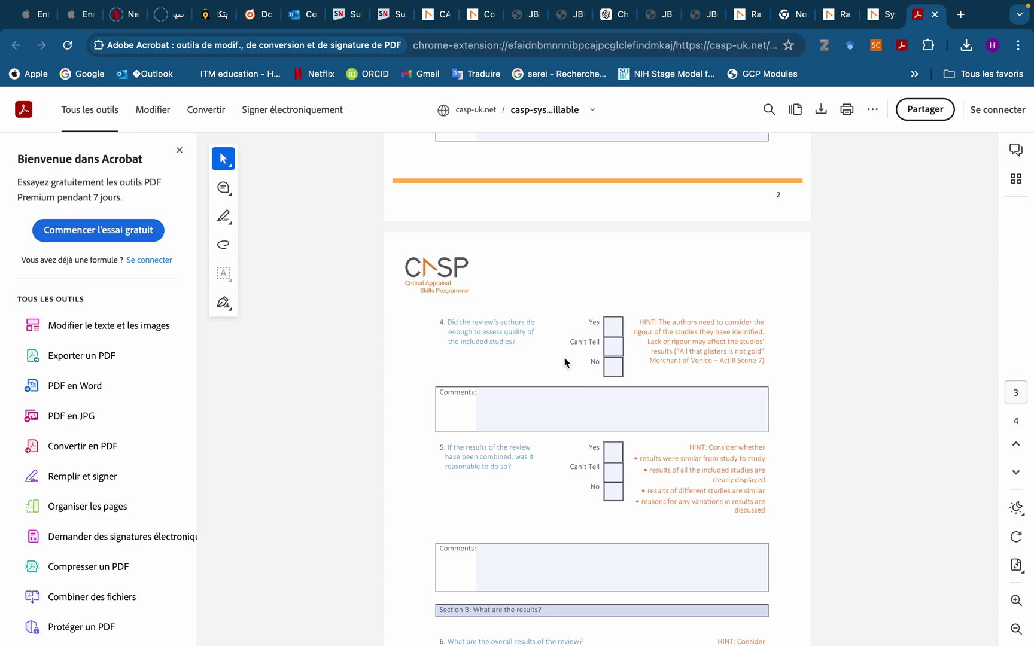
scroll(564, 357, up, 20)
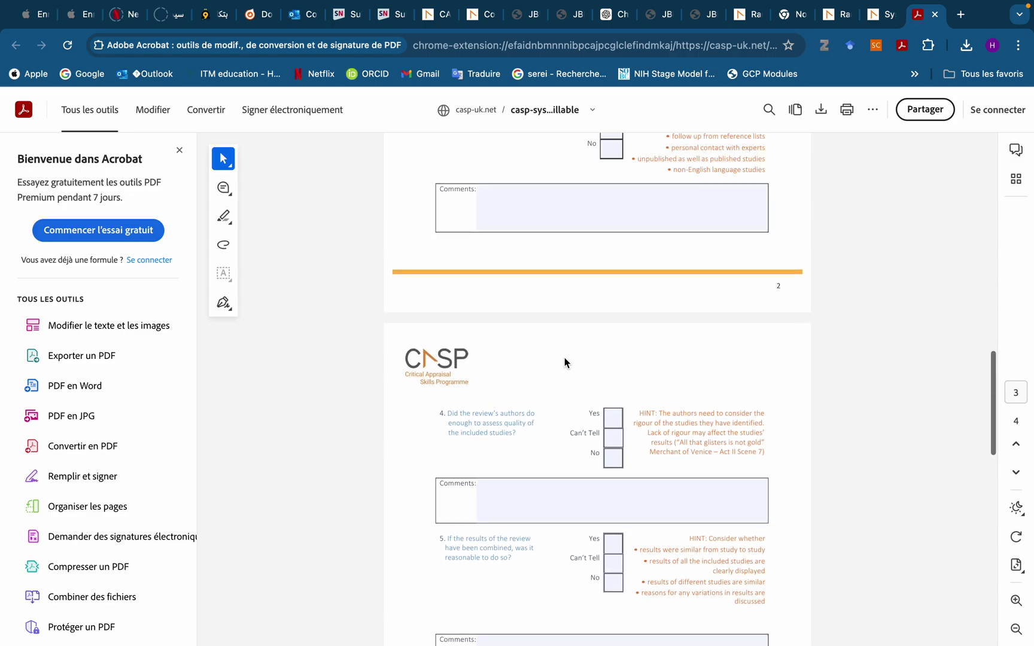
Step: Go to the CASP Randomised Controlled Trial Checklist page and look through its Word and PDF versions and related training courses
click(879, 16)
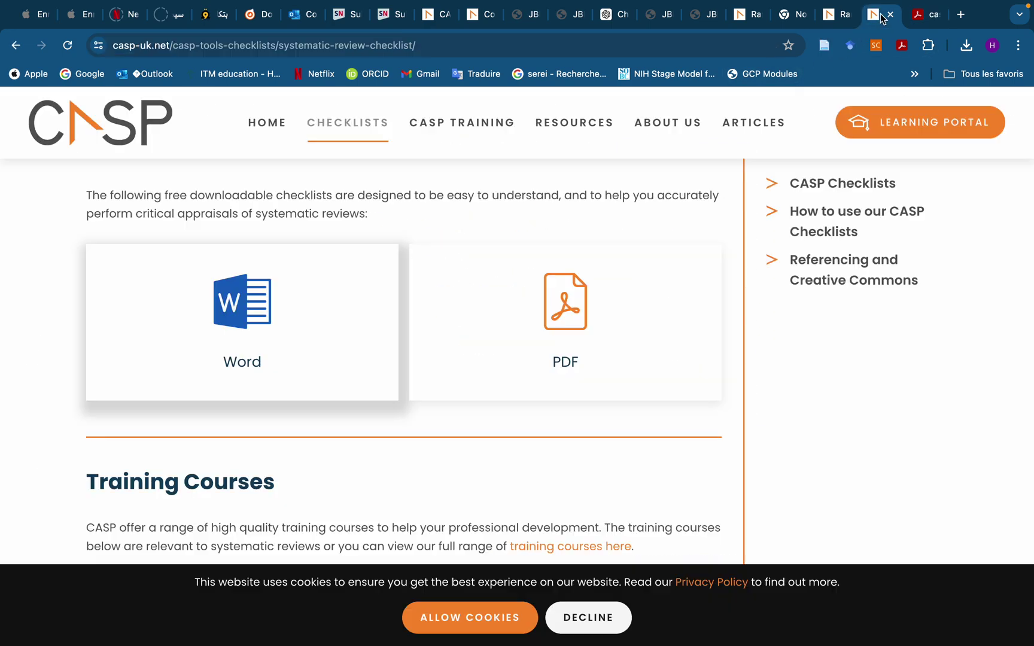
click(837, 16)
scroll(584, 296, down, 2)
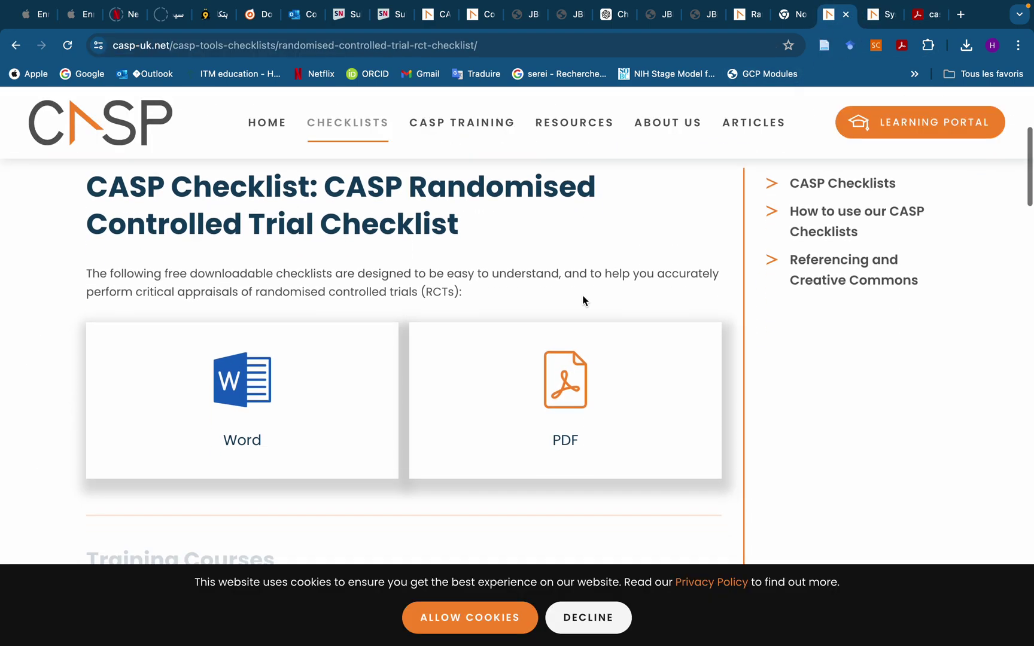
scroll(584, 300, up, 3)
click(790, 15)
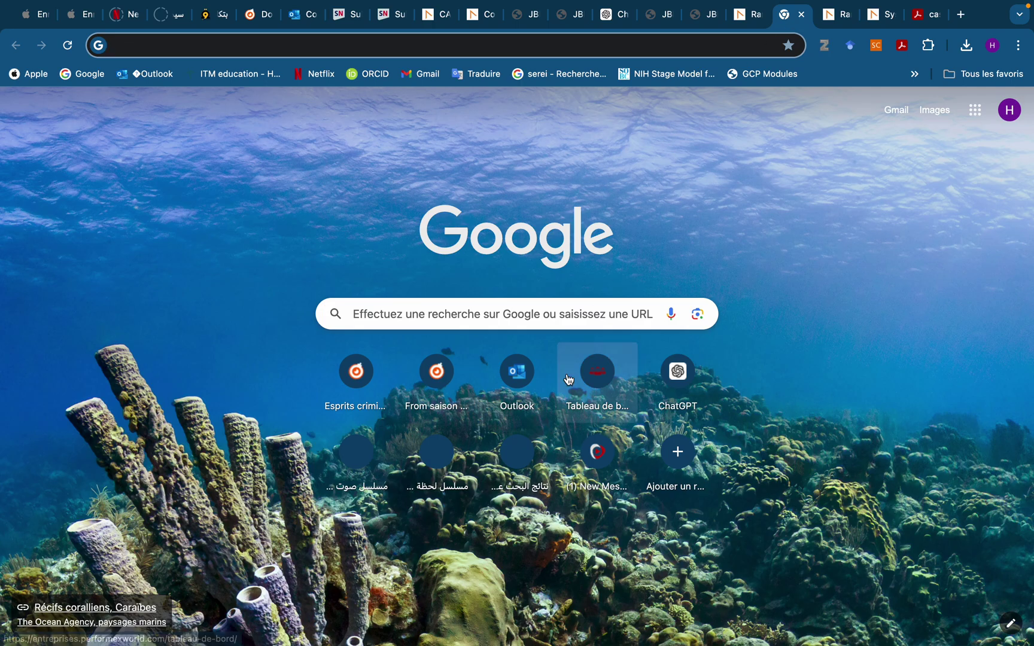
click(843, 21)
scroll(518, 448, down, 6)
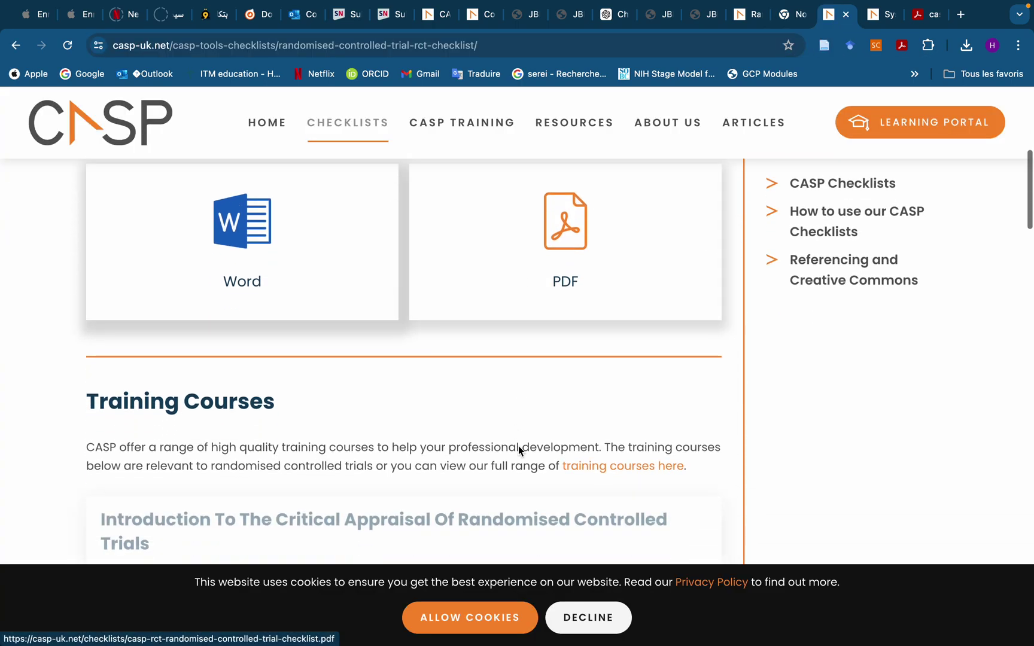
scroll(518, 446, down, 4)
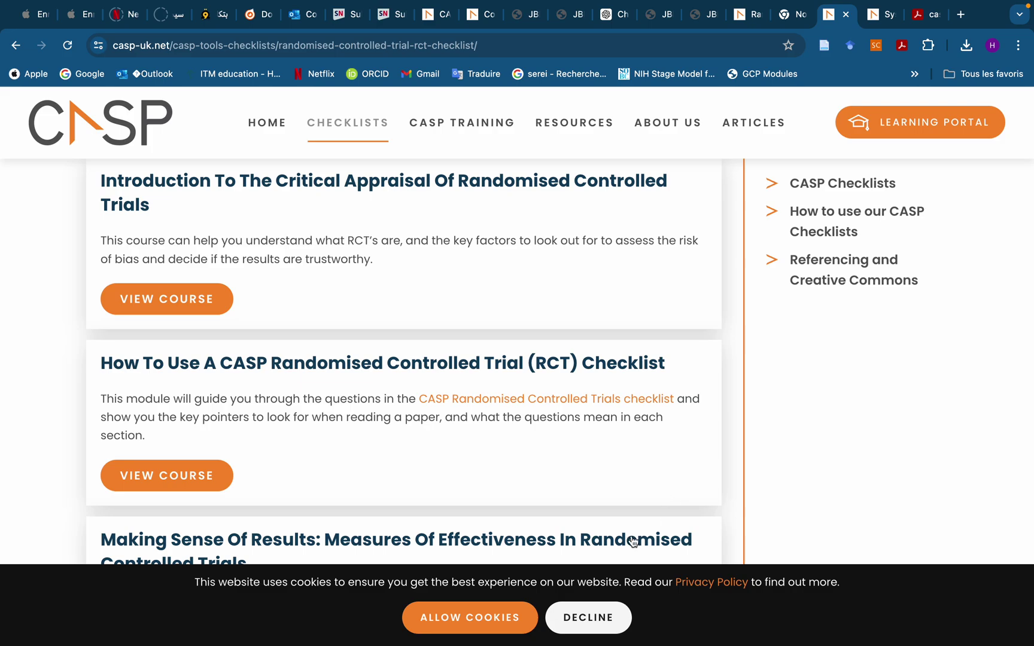
Step: Switch to the PowerPoint editing window of the bibliographic research presentation
key(ctrl+Up)
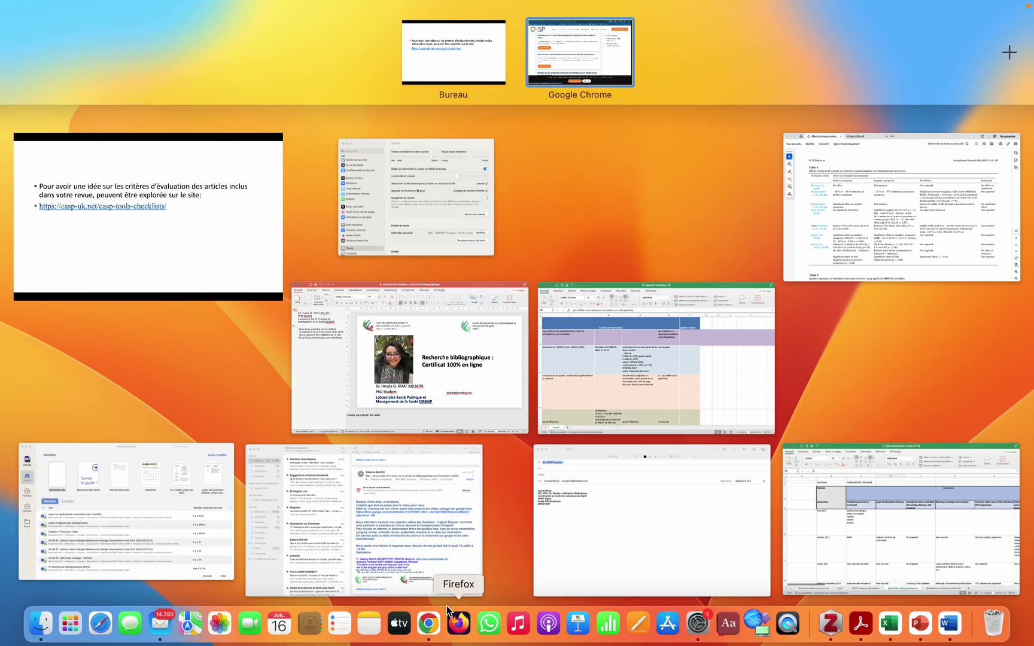
click(435, 363)
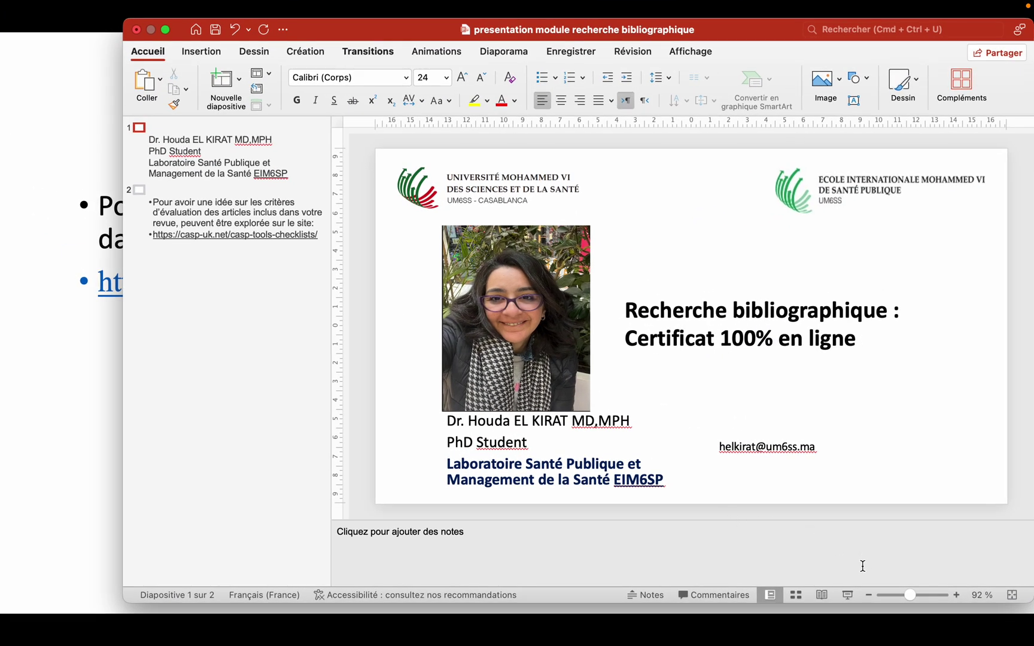